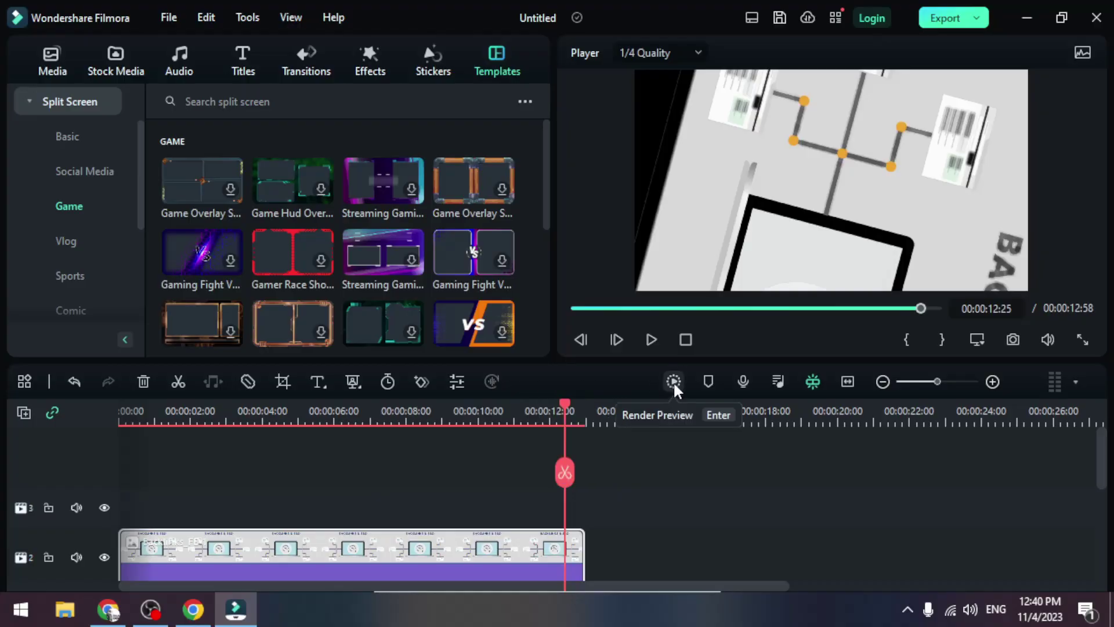
Step: Scrub back to about 7 seconds, play and pause the clip, then render the timeline preview
left_click_drag(563, 413, 96, 393)
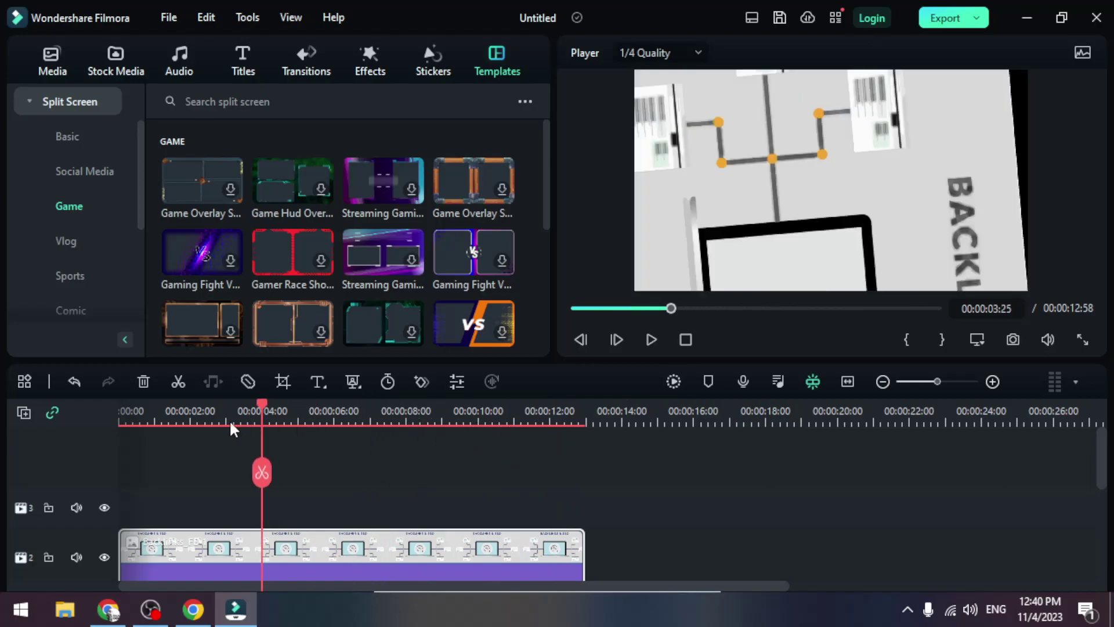
left_click(652, 342)
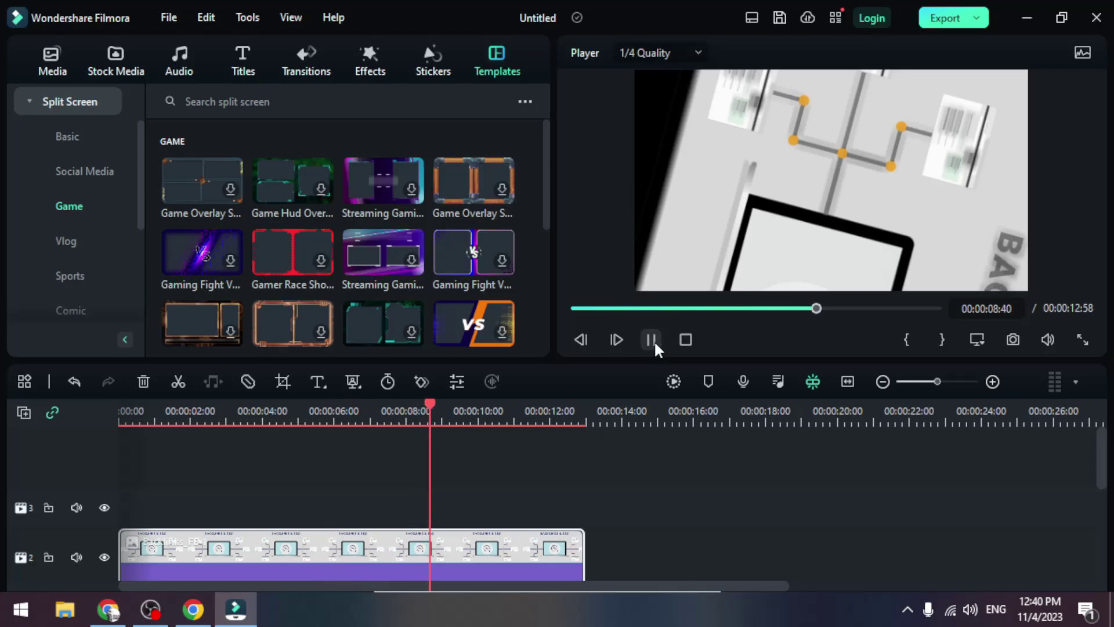
left_click(652, 341)
left_click(673, 383)
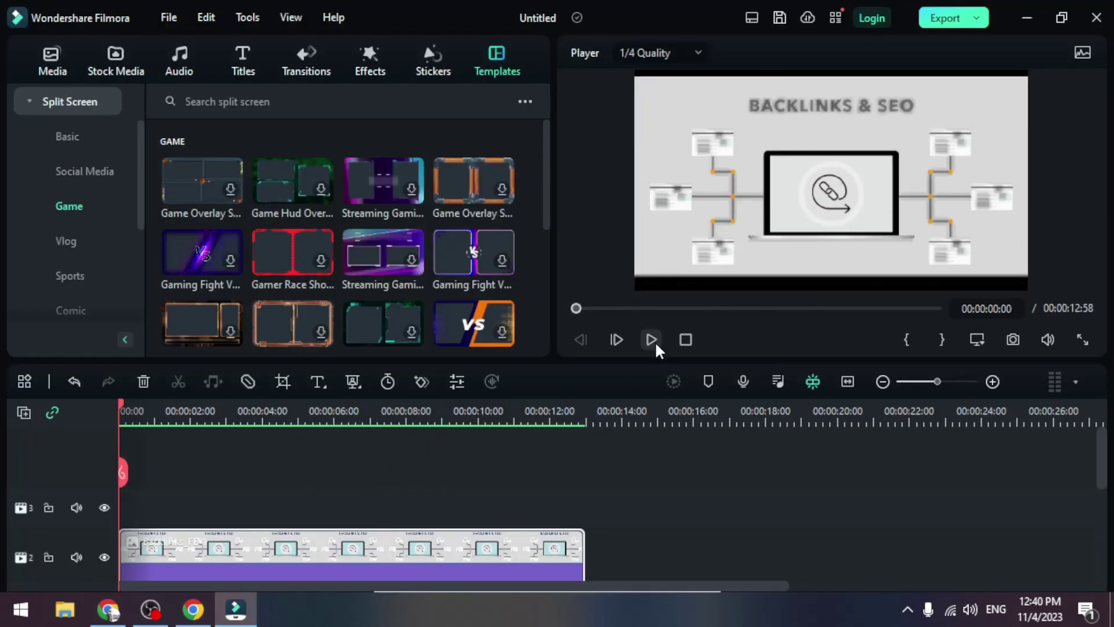
left_click(652, 339)
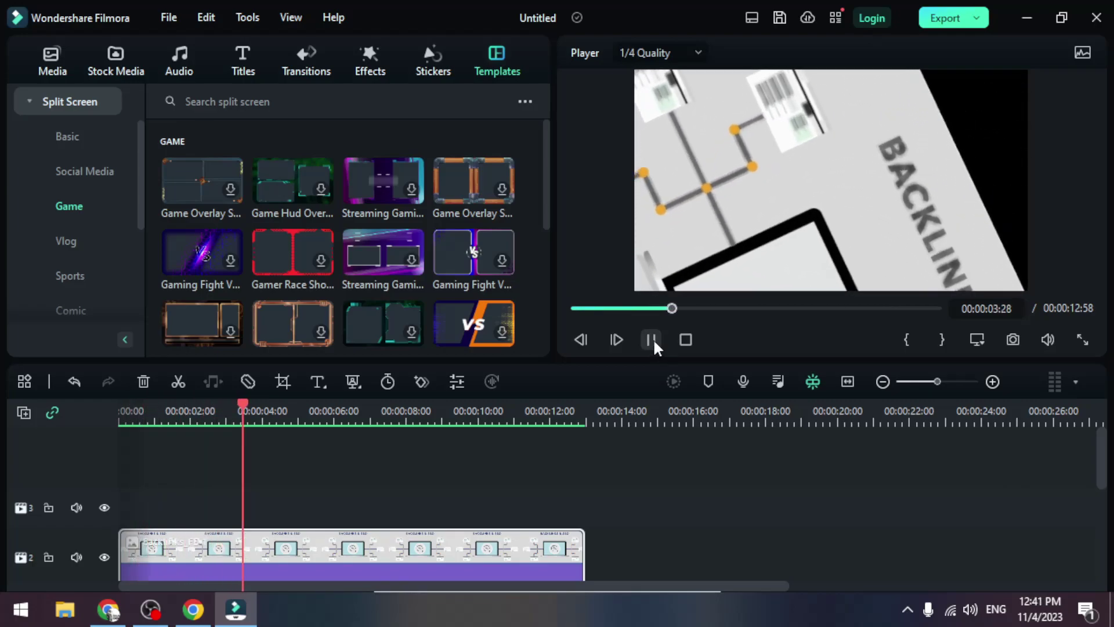
left_click(652, 339)
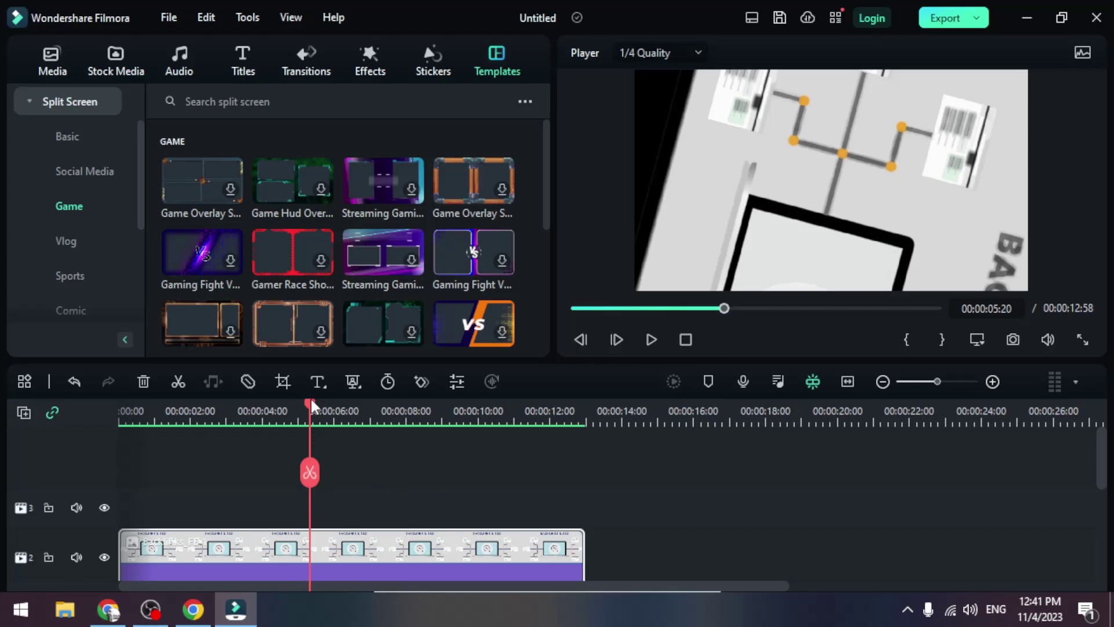
left_click_drag(311, 401, 120, 430)
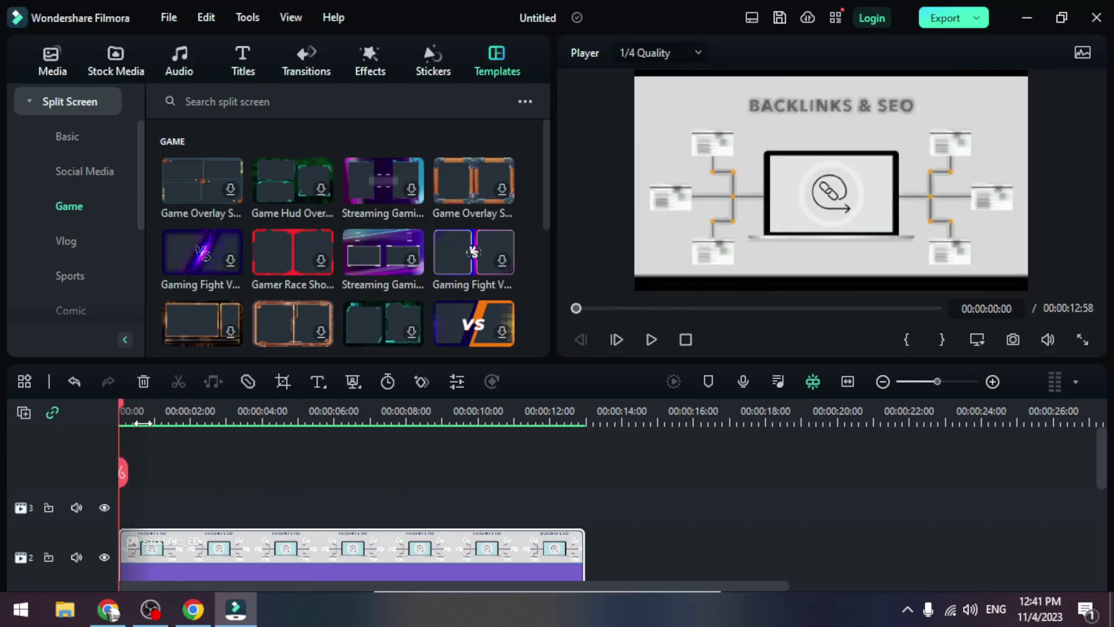
Step: Add four markers while the clip plays, then pause and rewind the playhead to 0
left_click(650, 340)
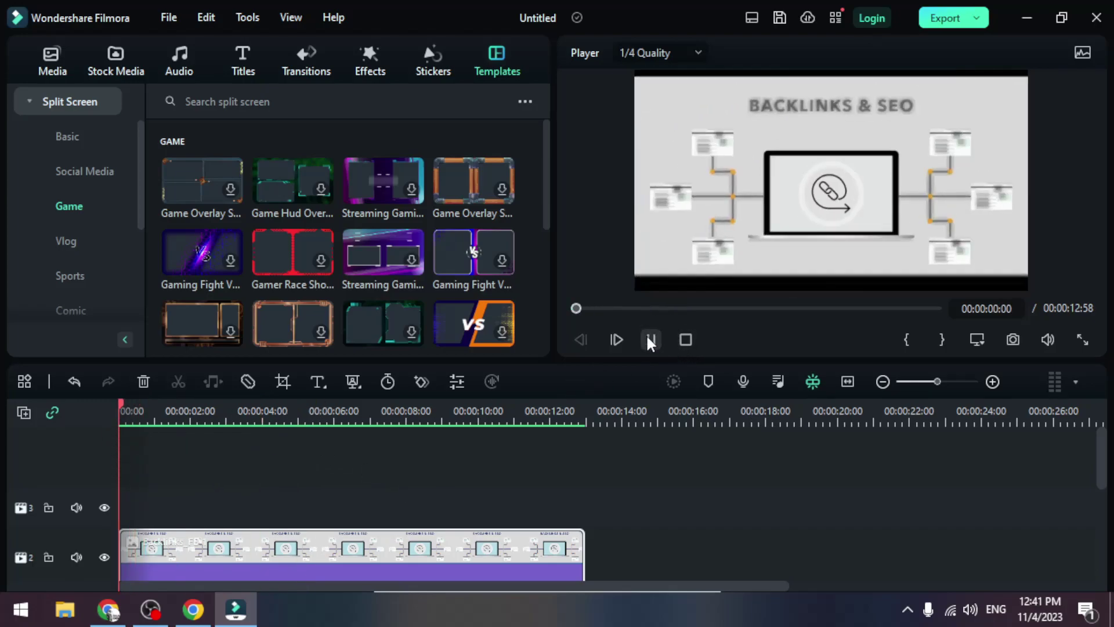
left_click(707, 381)
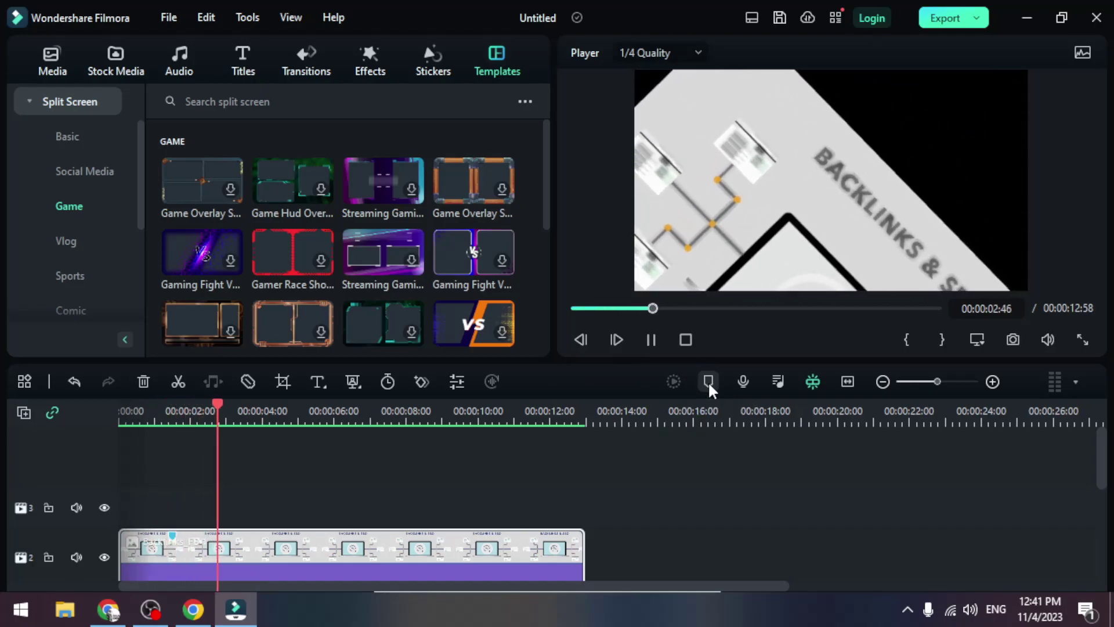
left_click(708, 381)
left_click(707, 380)
left_click(708, 381)
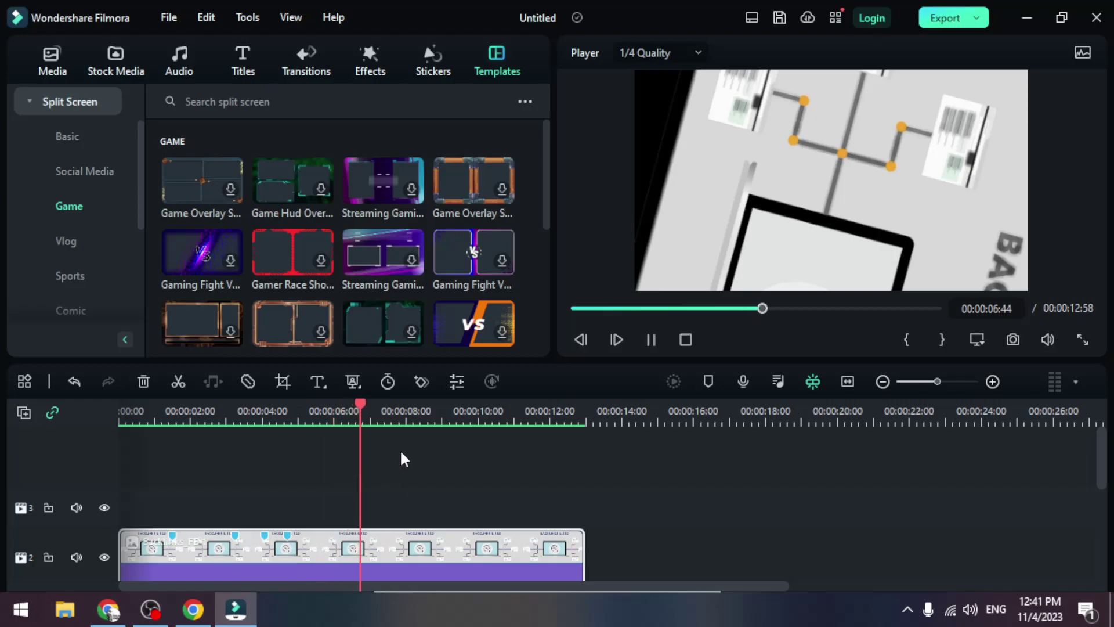
left_click(650, 338)
mouse_move(391, 406)
left_mouse_down()
mouse_move(263, 461)
mouse_move(487, 441)
left_mouse_up()
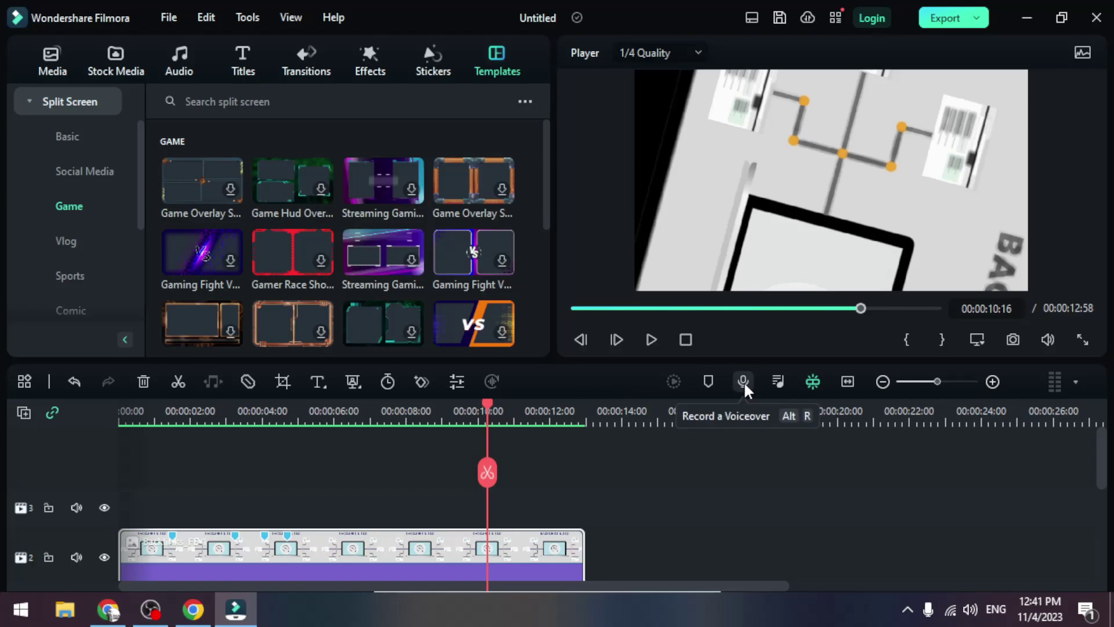
left_click_drag(490, 406, 51, 447)
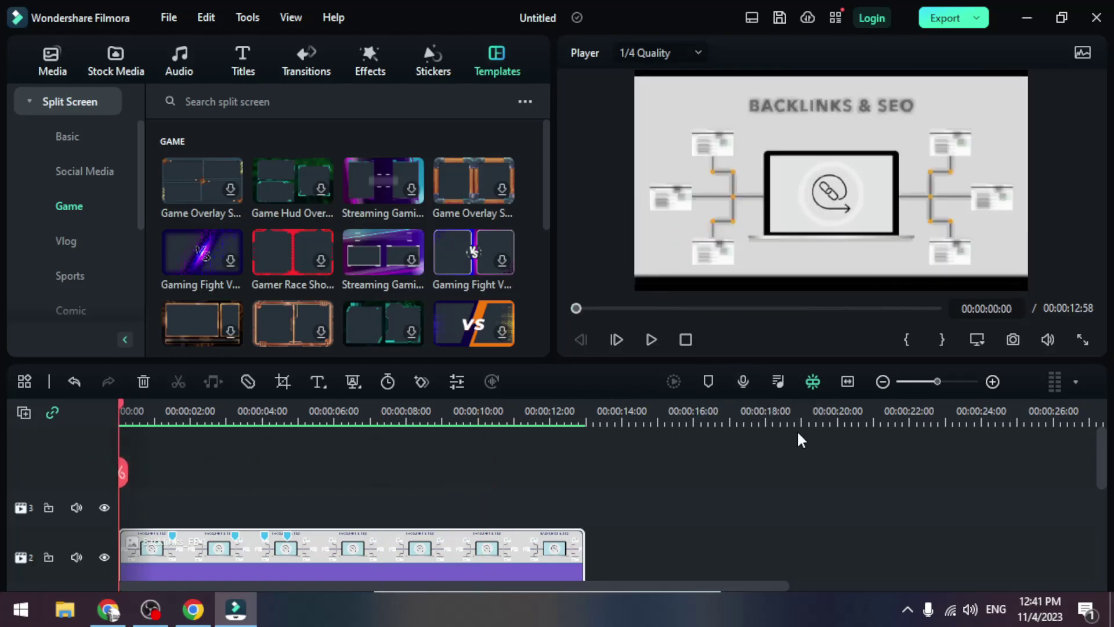
left_click(744, 381)
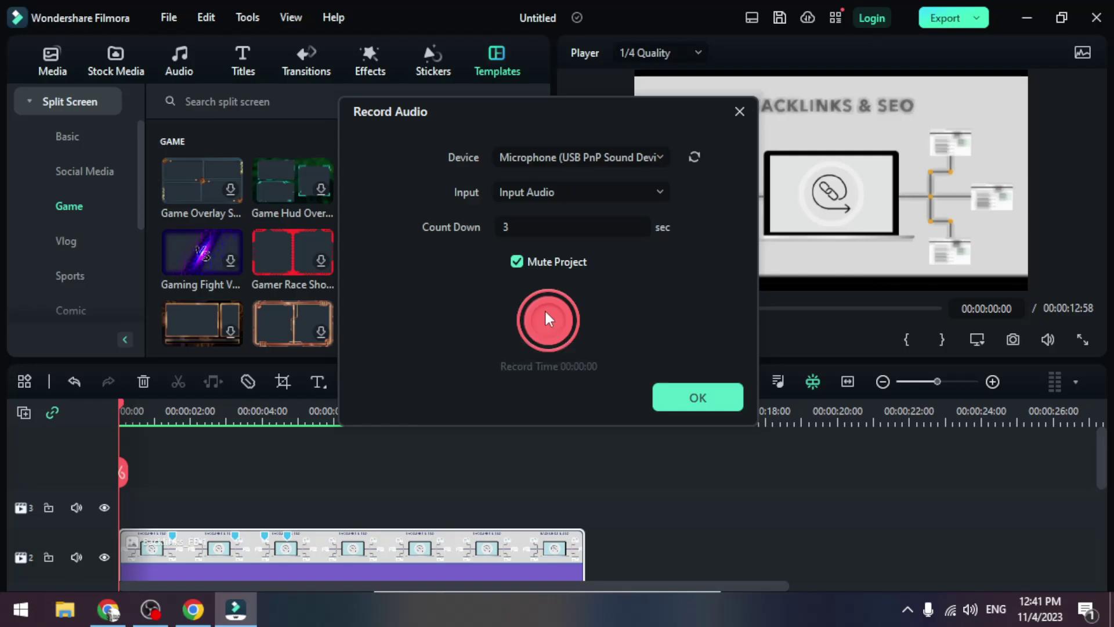
left_click(696, 398)
mouse_move(151, 608)
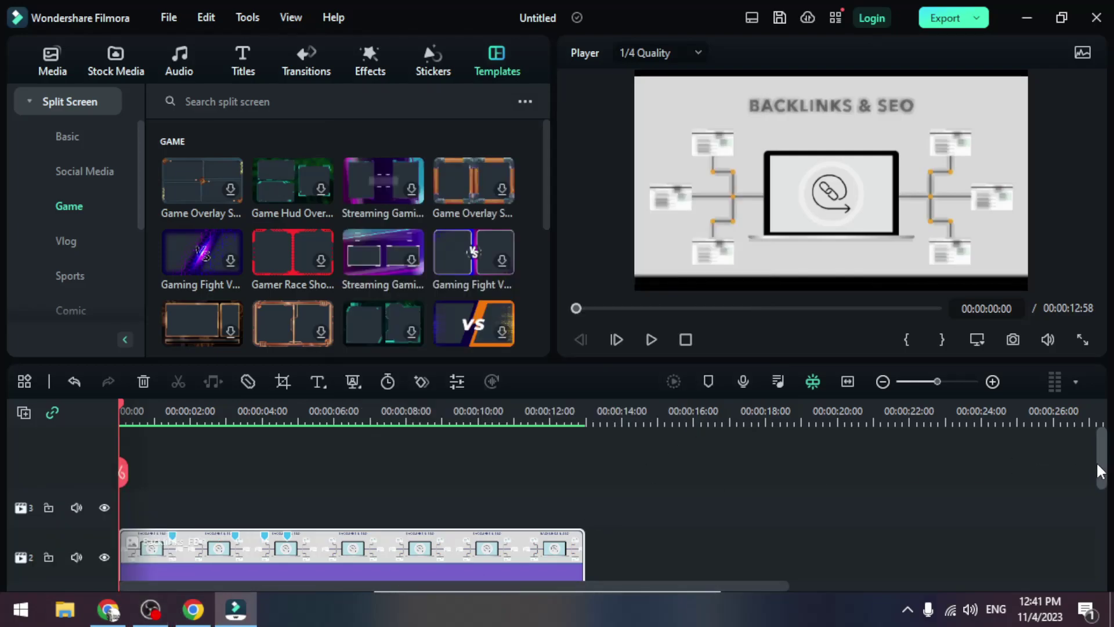
Step: Scroll the timeline tracks down and open the Audio Mixer
left_click_drag(1096, 460, 1096, 518)
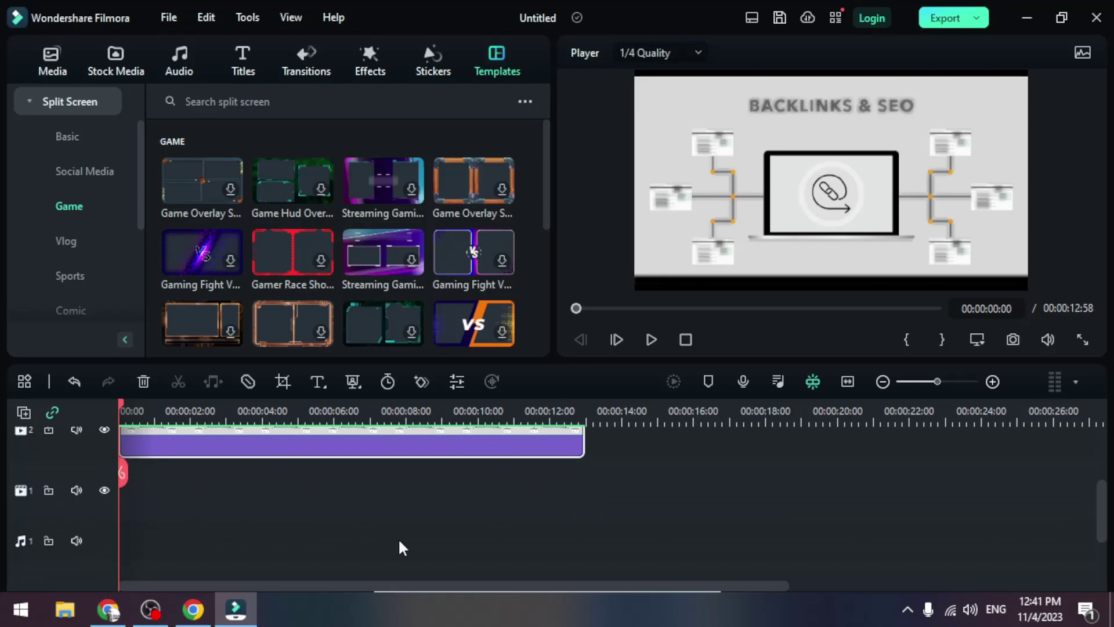
left_click(780, 381)
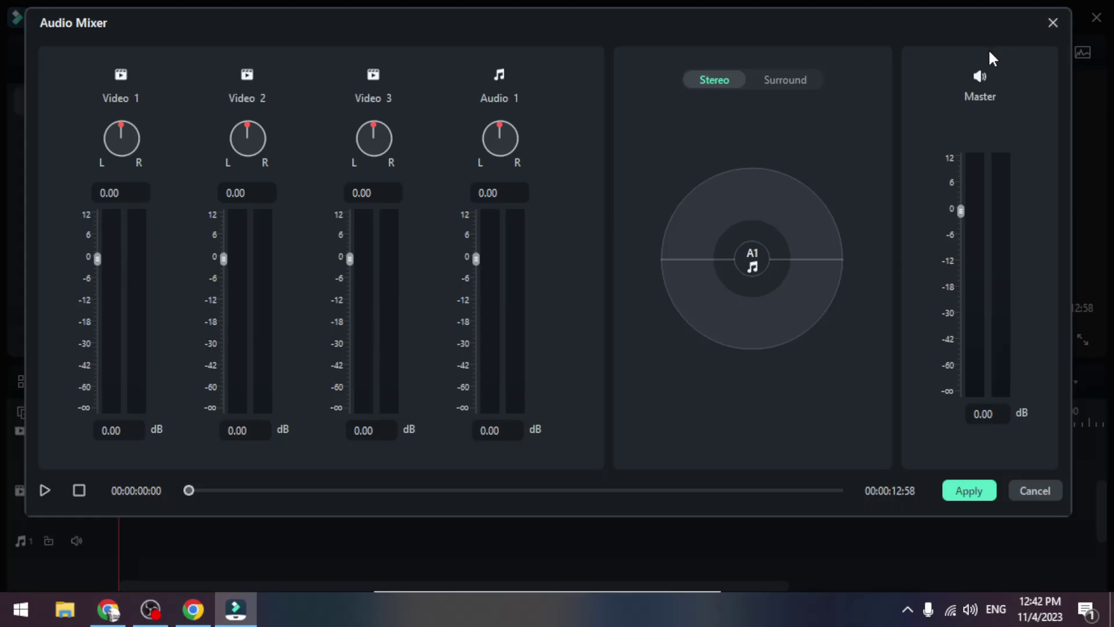
Step: Switch the Audio Mixer panning mode to Surround and apply it
left_click(789, 80)
left_click(728, 86)
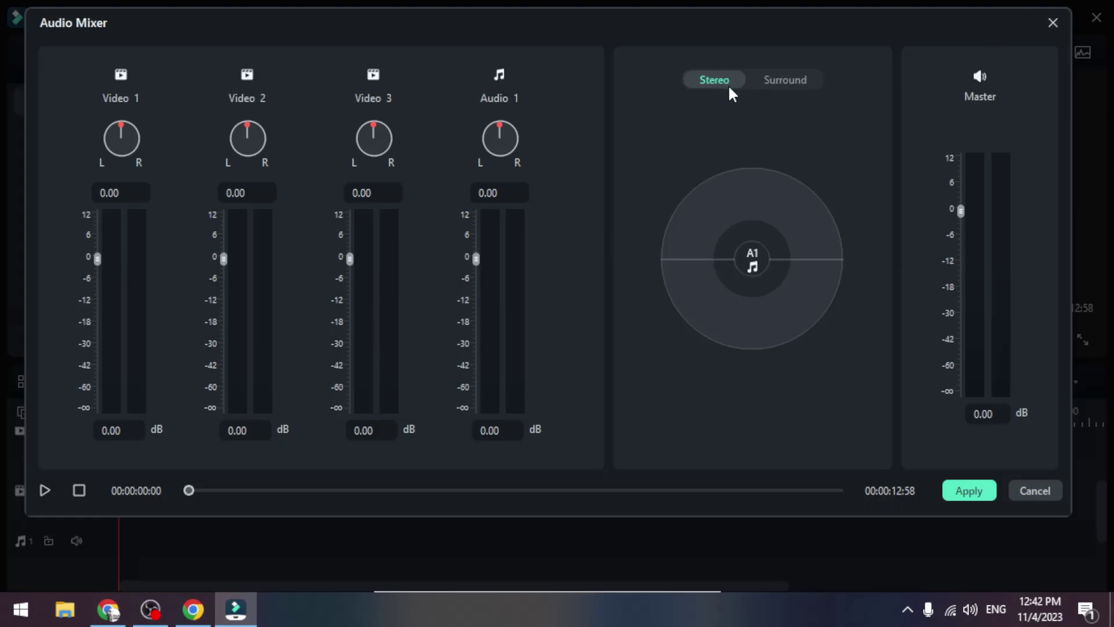
left_click(805, 86)
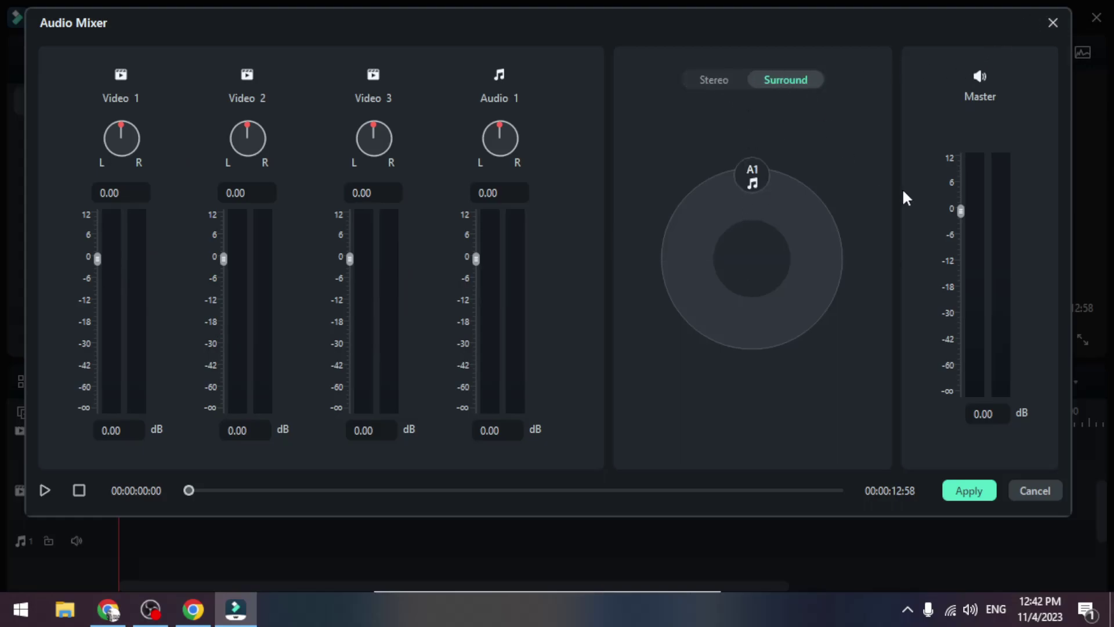
left_click(995, 494)
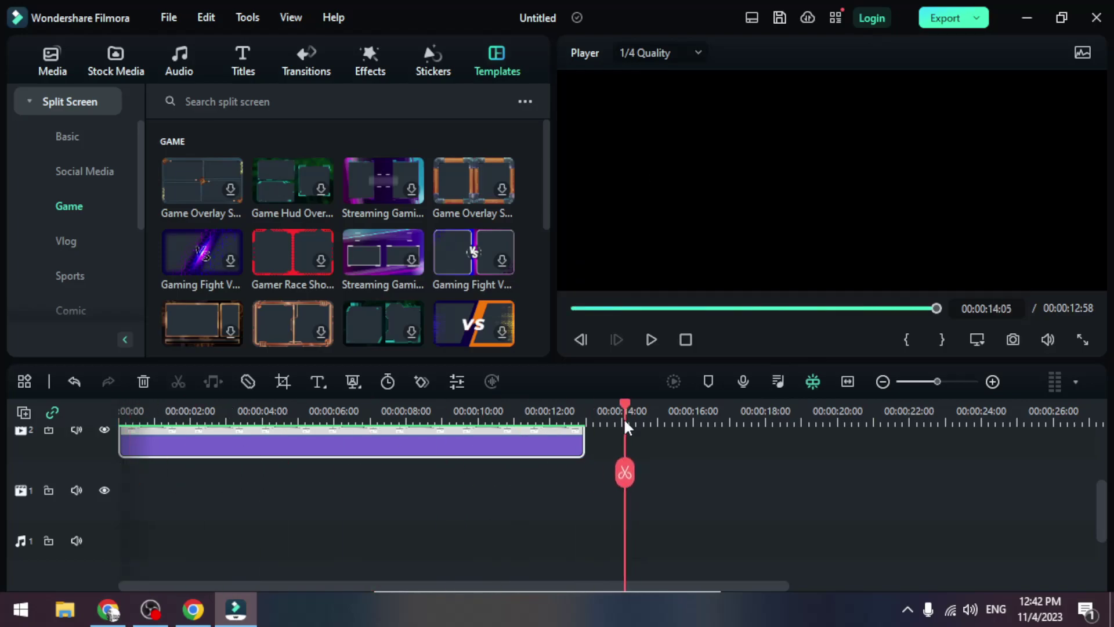
Step: Zoom the timeline in and move the playhead past the clip's end to about 00:00:14:11
left_click_drag(122, 409, 625, 412)
scroll(1064, 413, "up", 5)
scroll(1065, 413, "up", 2)
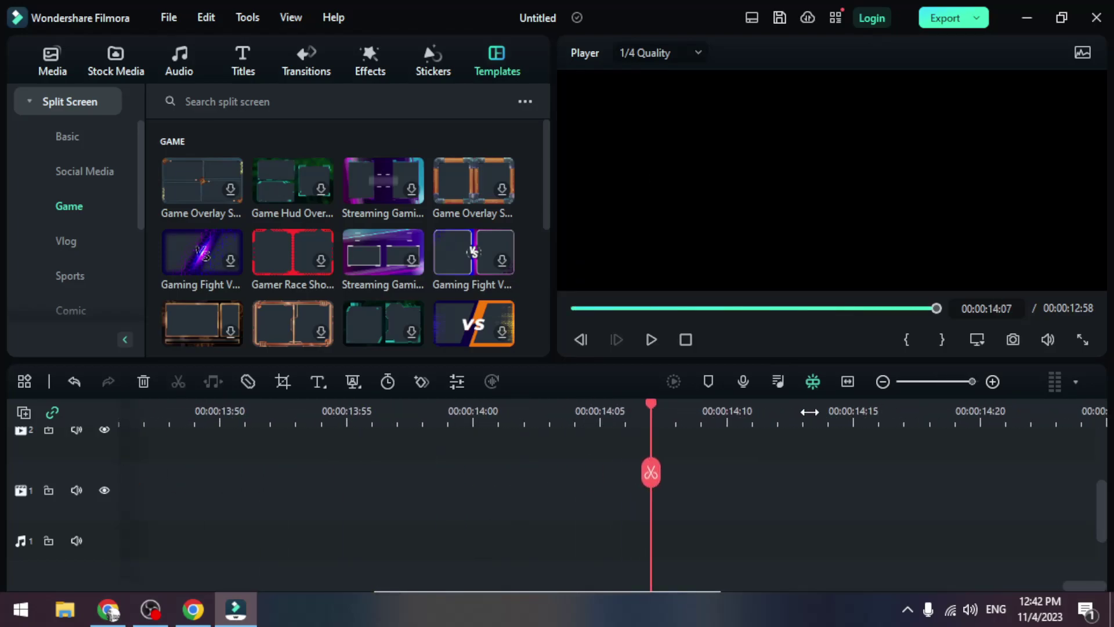
left_click(829, 407)
left_click_drag(828, 403, 729, 410)
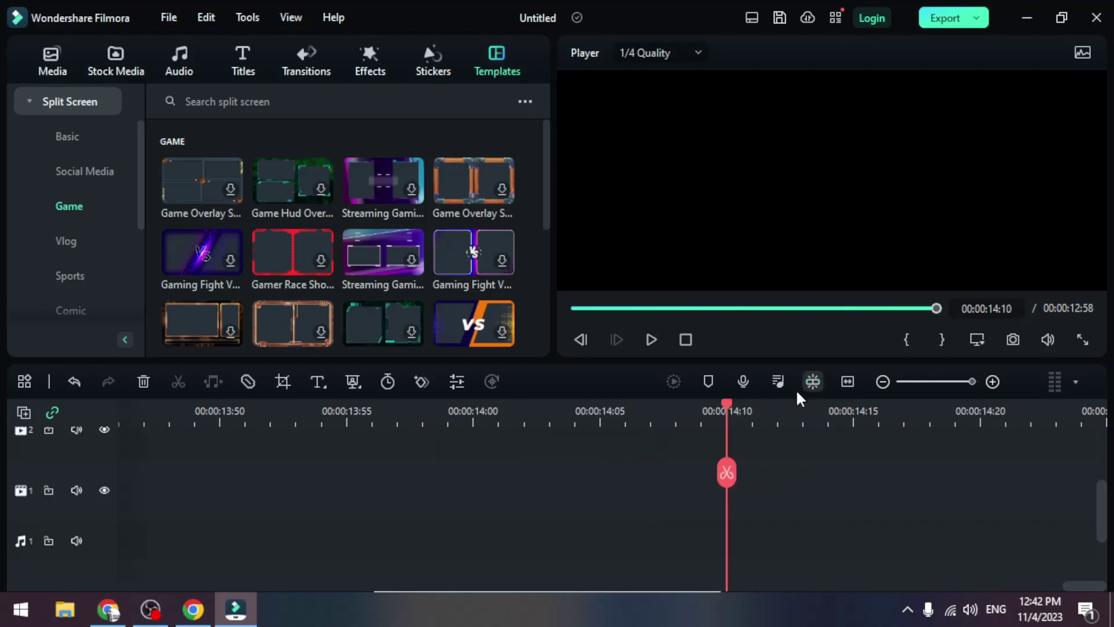
left_click_drag(730, 405, 751, 406)
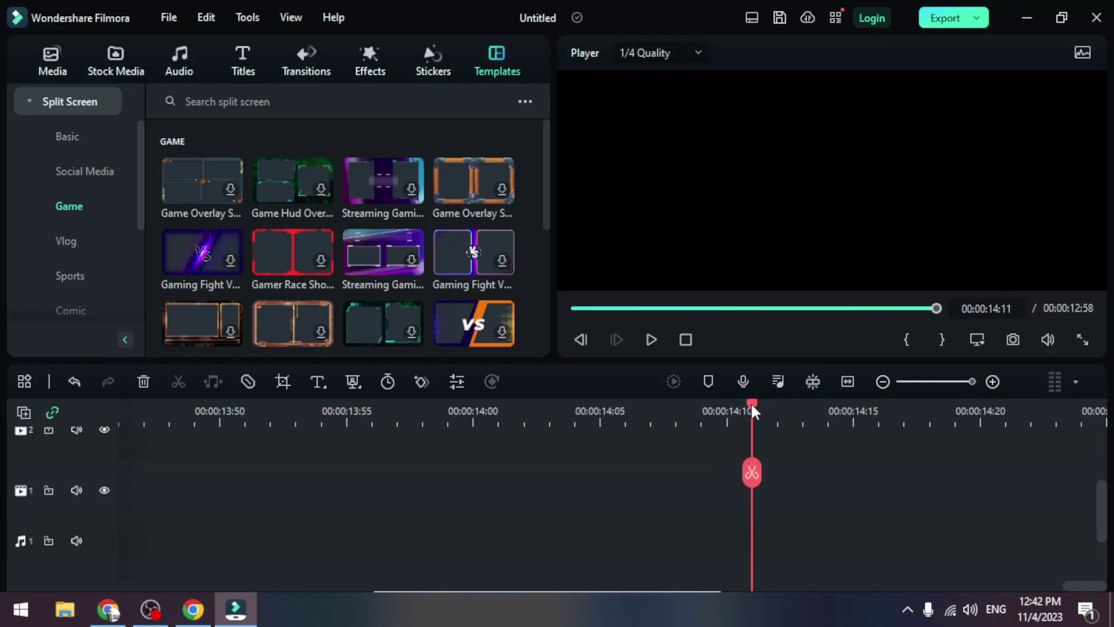
Step: Turn timeline snapping on and snap the playhead to the clip end at 00:00:12:58
left_click(811, 384)
scroll(754, 418, "down", 3)
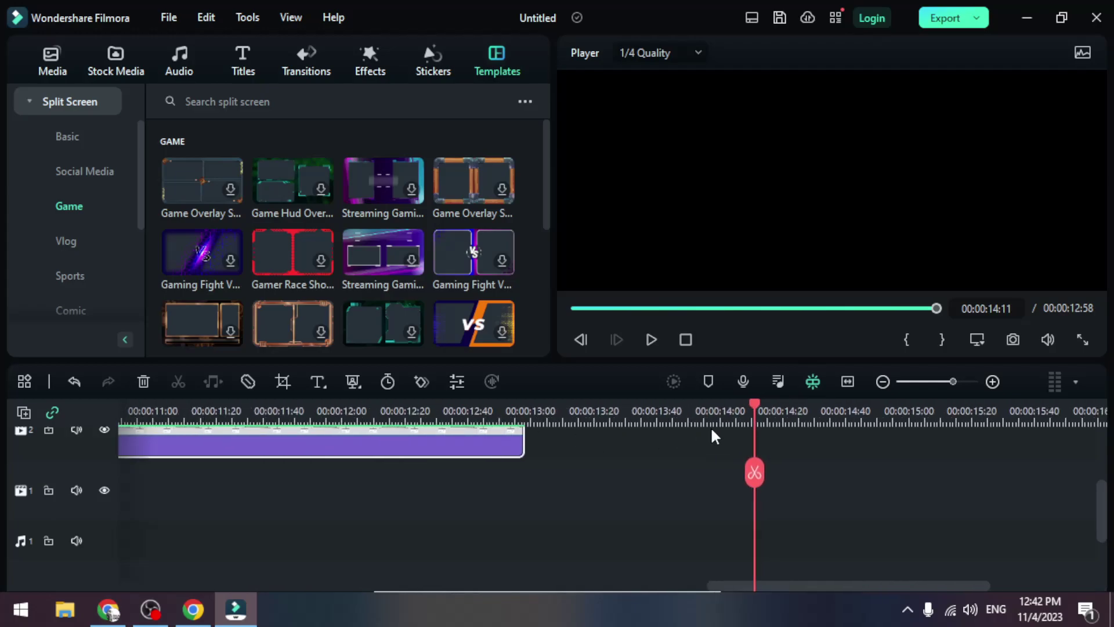
mouse_move(760, 406)
left_mouse_down()
mouse_move(509, 412)
mouse_move(525, 404)
left_mouse_up()
left_click(813, 381)
left_click(812, 381)
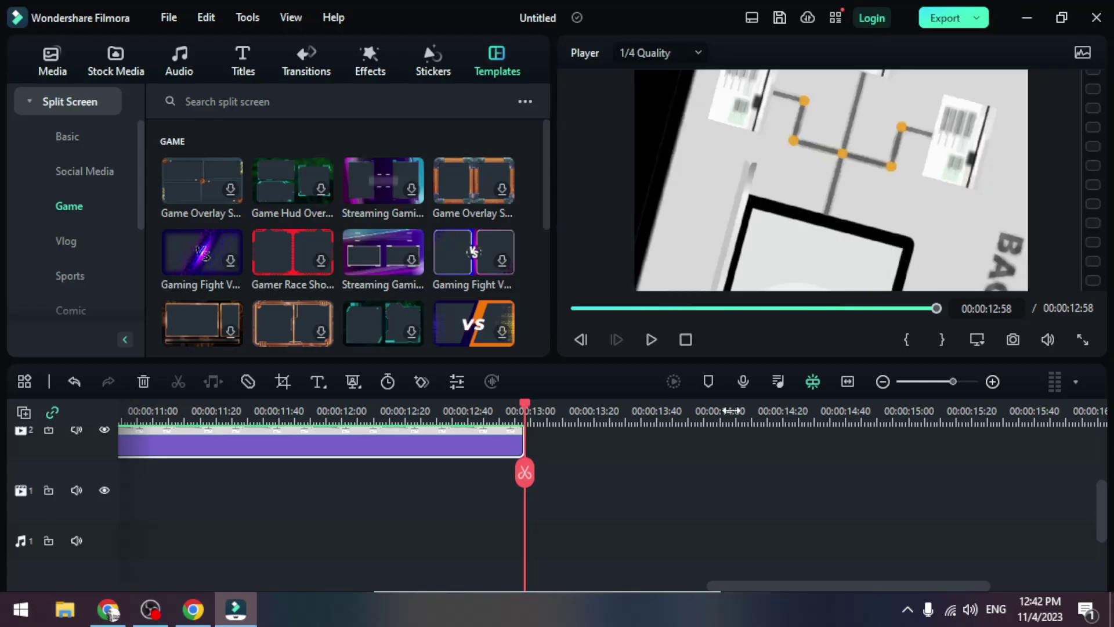
Step: Fit the clip to the timeline, zoom fully in at the playhead, and show the audio meter
left_click(844, 385)
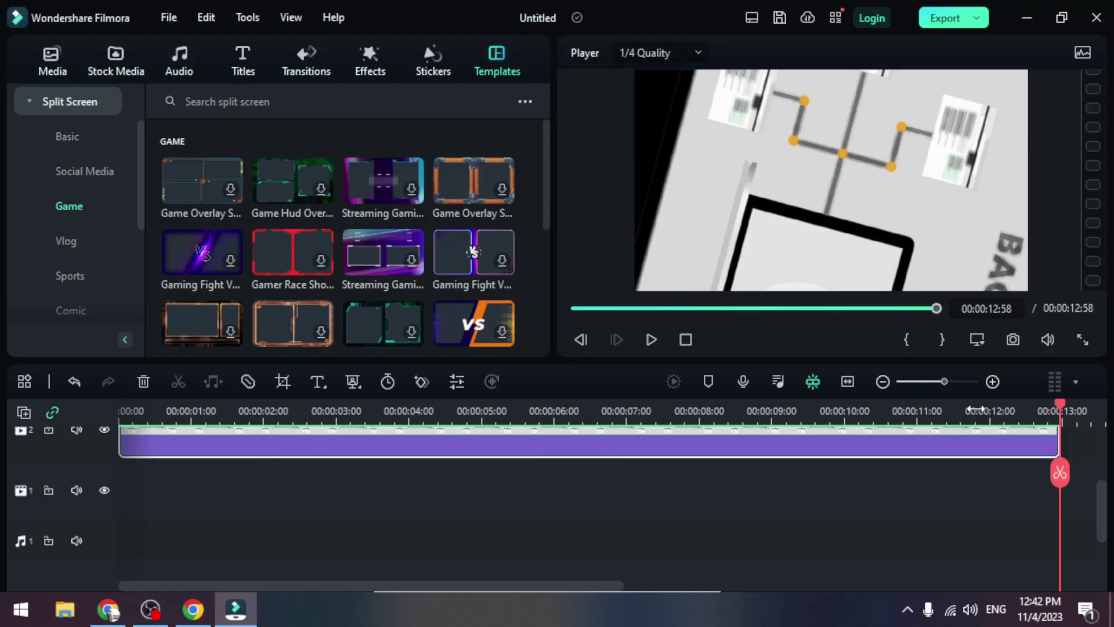
mouse_move(943, 381)
left_mouse_down()
mouse_move(994, 396)
mouse_move(937, 381)
left_mouse_up()
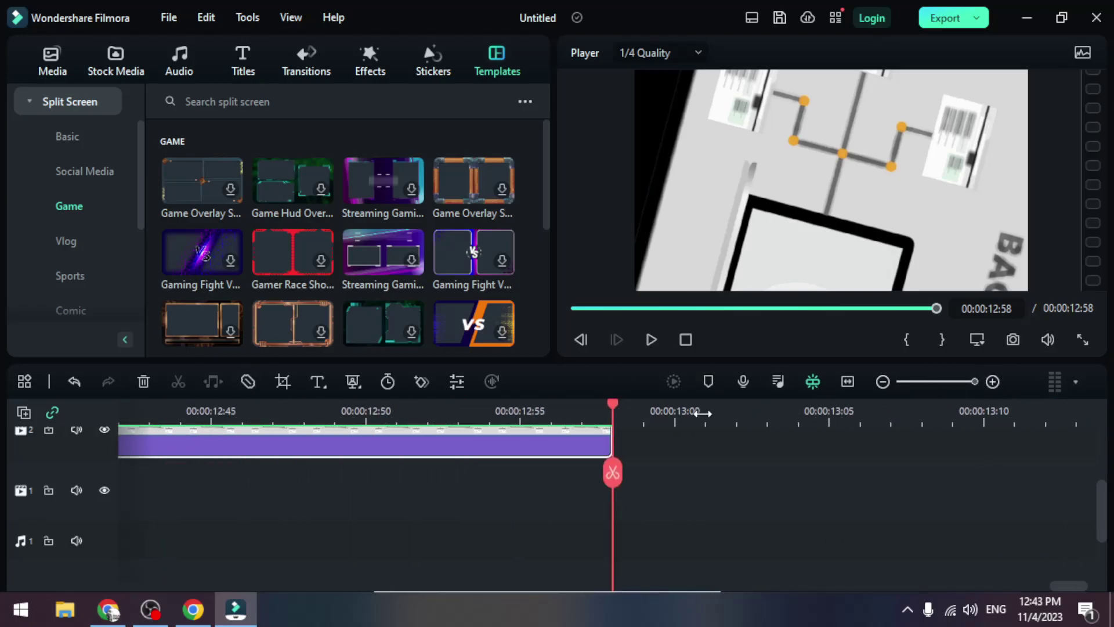
scroll(294, 416, "up", 5)
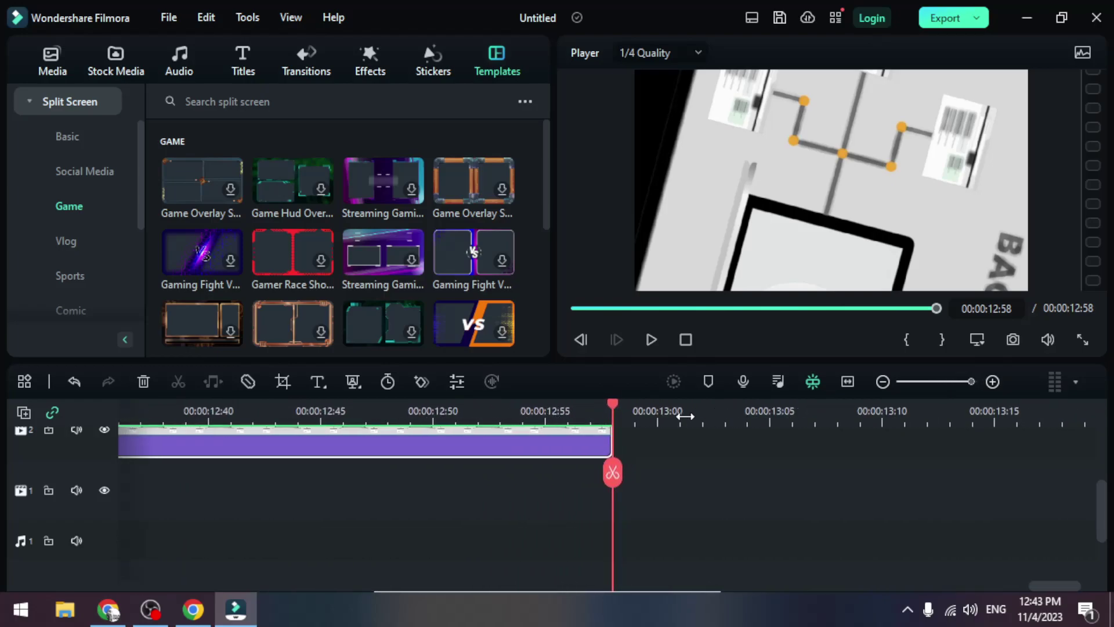
left_click(1052, 380)
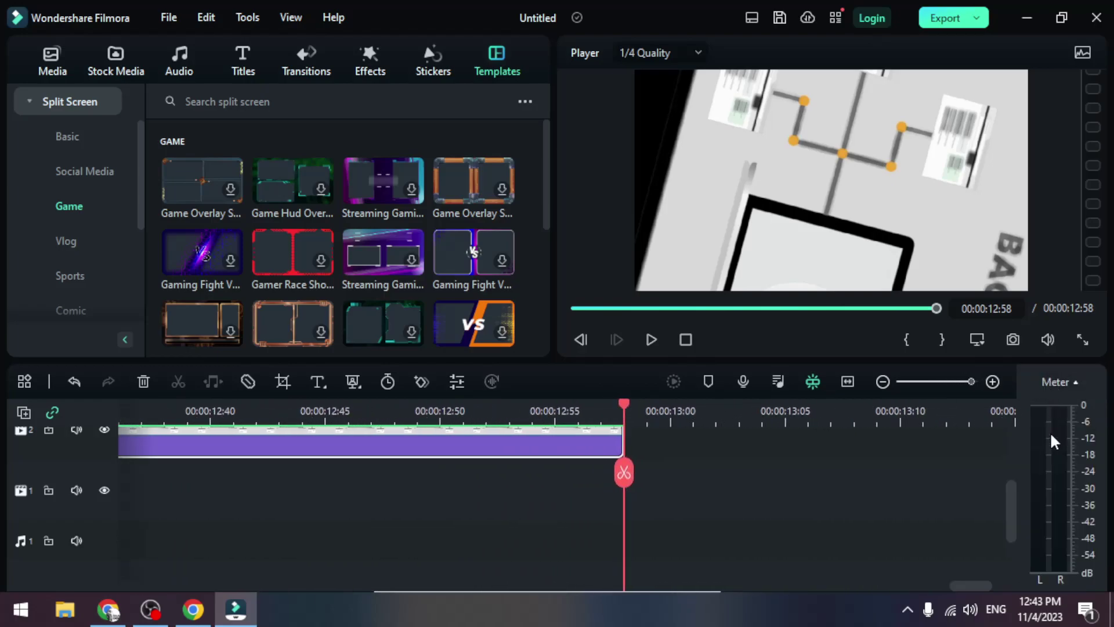
Step: Collapse the audio level meter panel beside the timeline
left_click(1075, 383)
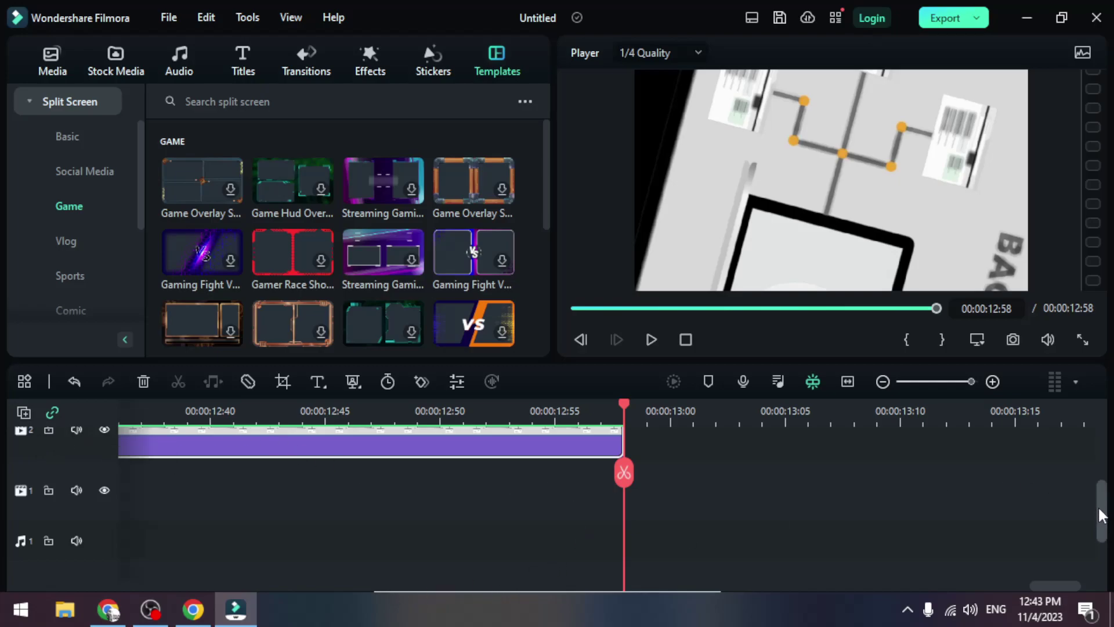
Step: Scroll the timeline back to the start and move the clip onto new track 7 at 0:00
left_click_drag(1047, 585, 136, 584)
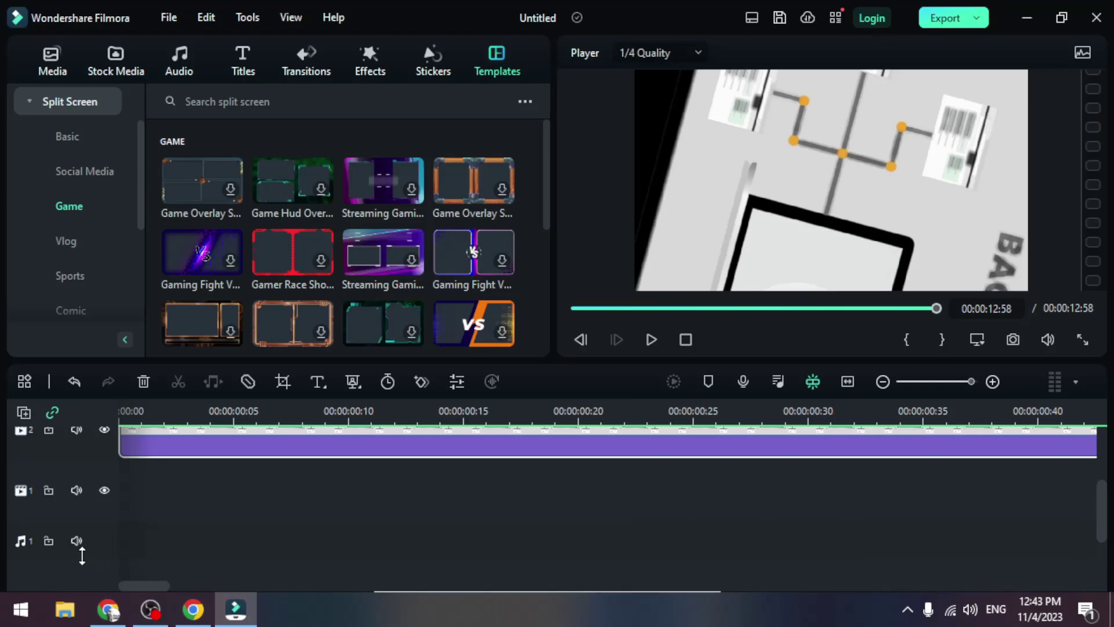
mouse_move(1101, 510)
left_mouse_down()
mouse_move(1091, 441)
mouse_move(1102, 505)
left_mouse_up()
left_click_drag(154, 496, 197, 490)
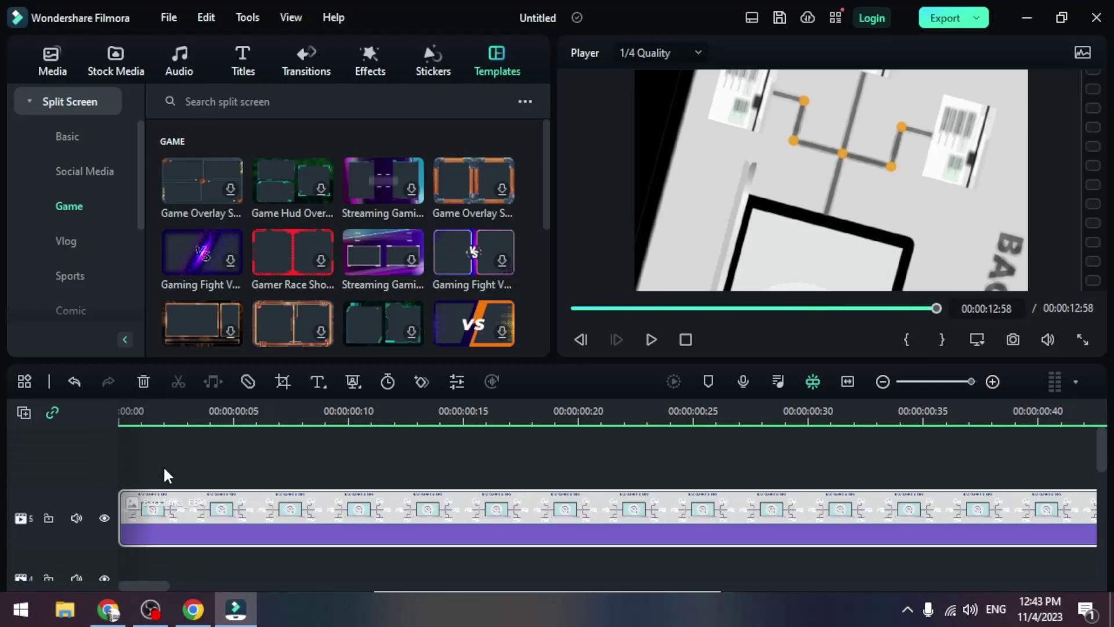
left_click_drag(198, 490, 120, 490)
Step: Lock and mute track 7, then hide and re-show it in the preview
left_click(50, 517)
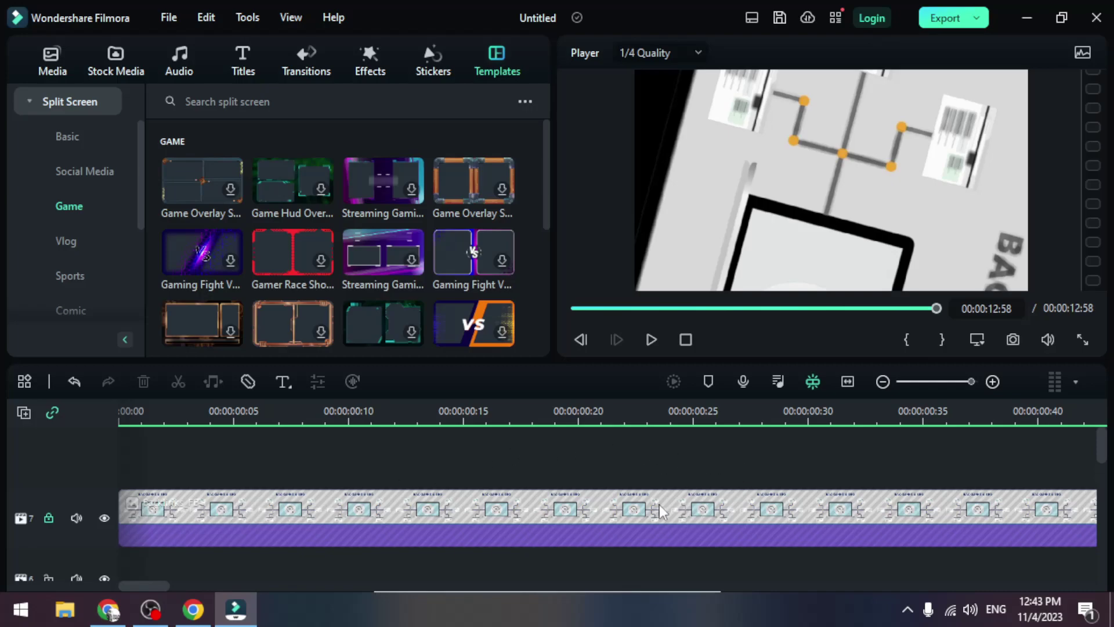
left_click(76, 517)
left_click(103, 518)
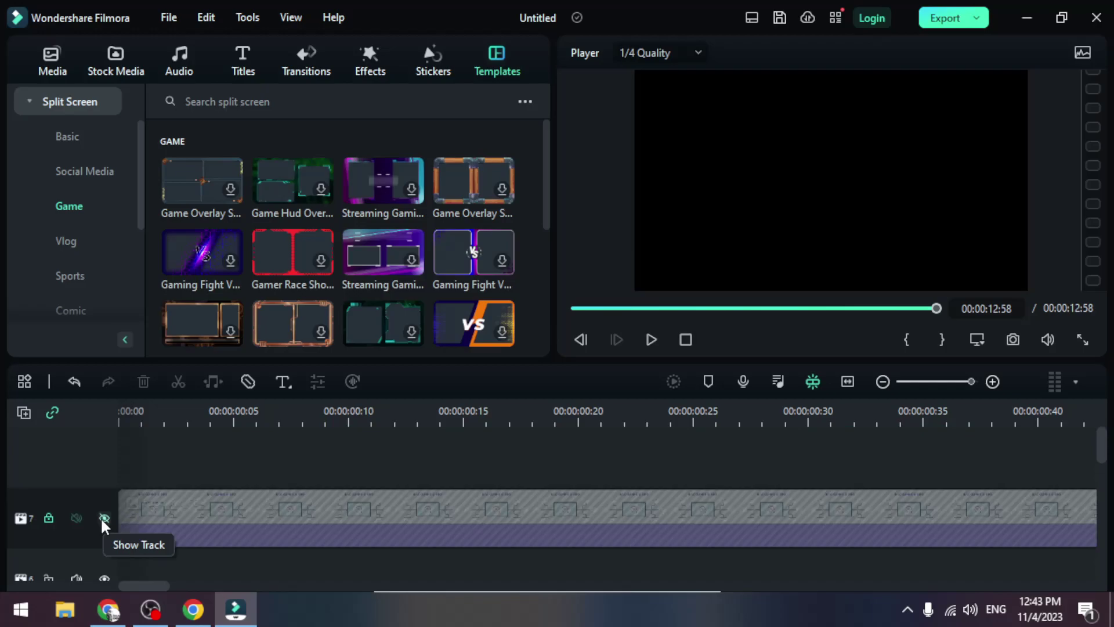
left_click(105, 517)
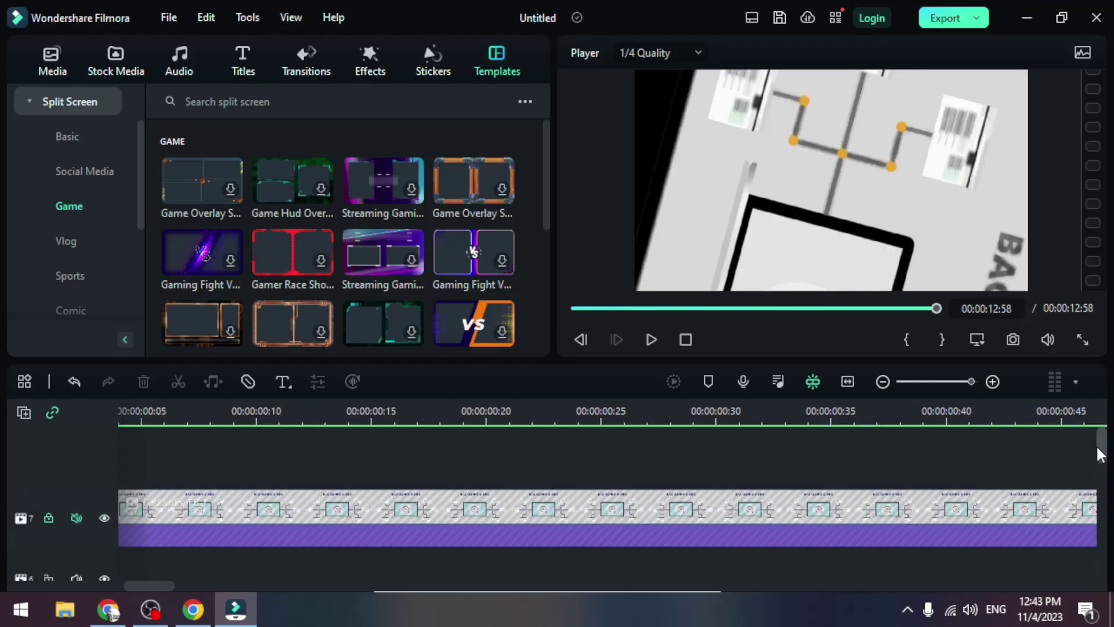
left_click_drag(1095, 444, 1103, 557)
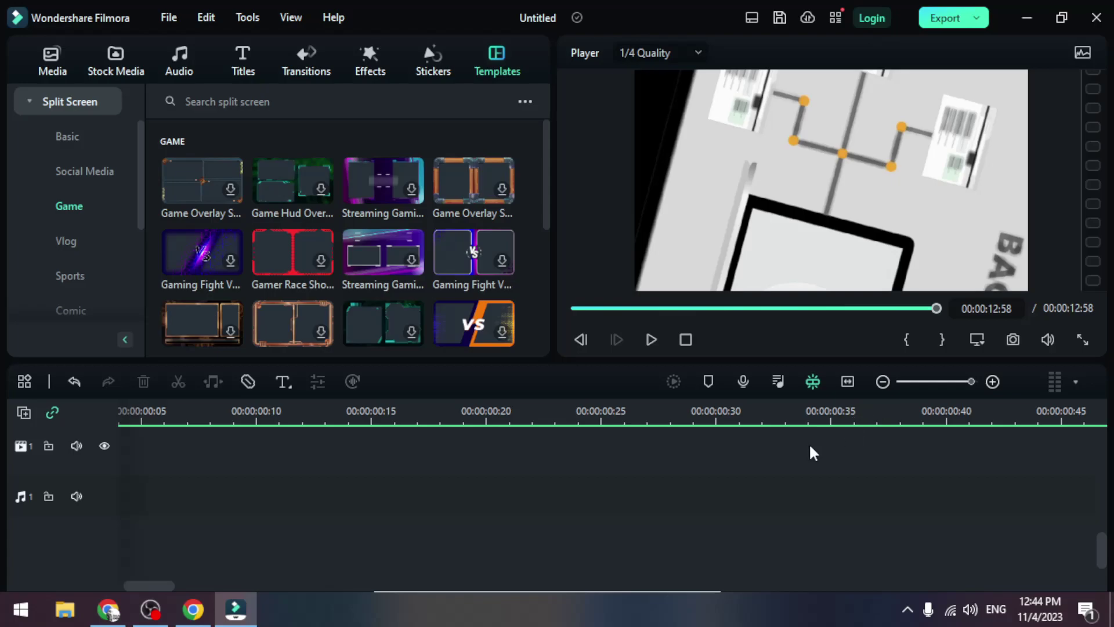
mouse_move(117, 619)
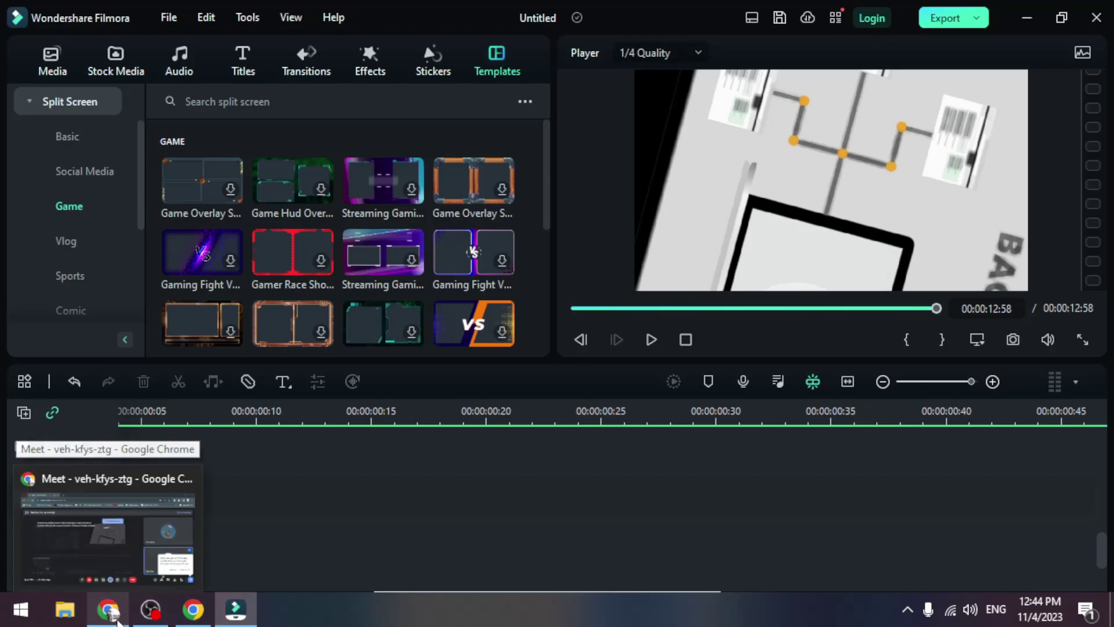